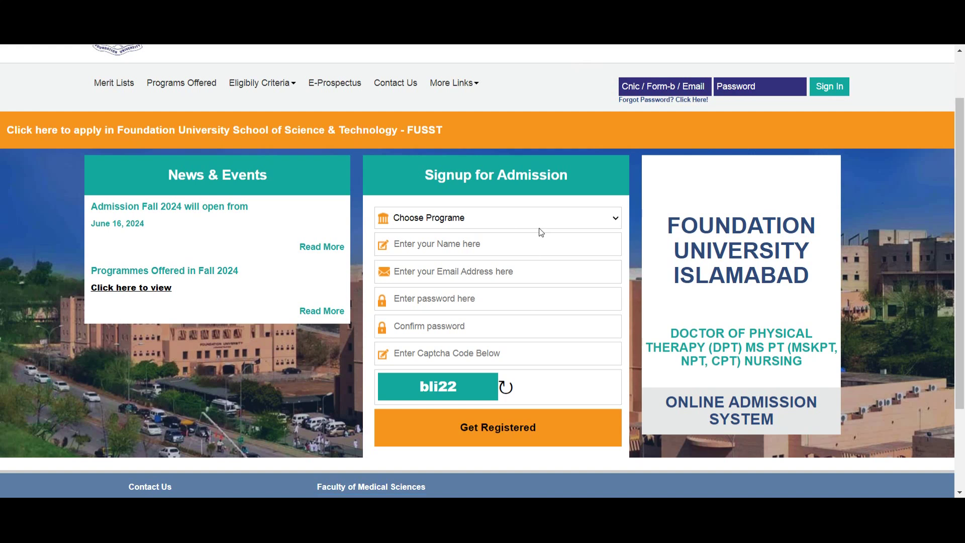
Choose BSN as the programme in the admission signup form and place the cursor in the name field.
click(543, 223)
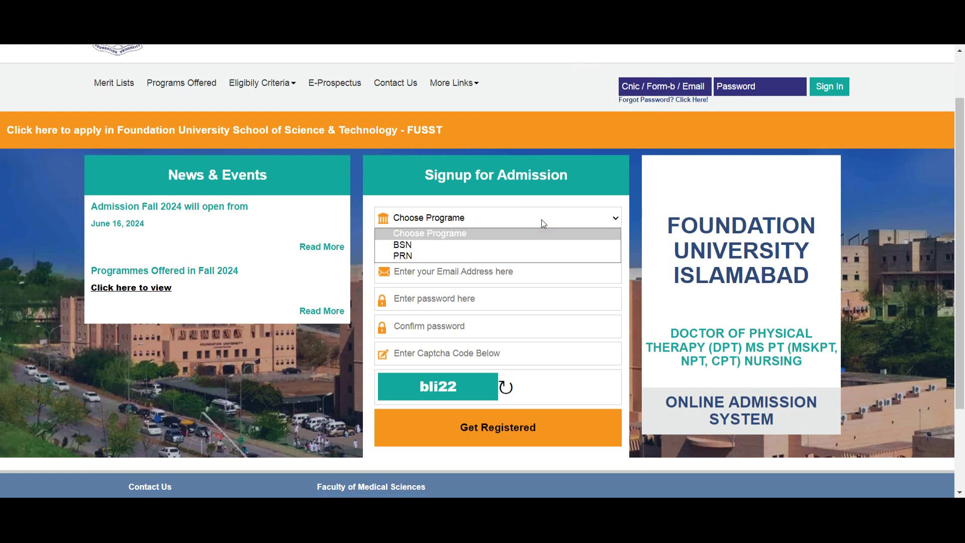
click(414, 245)
click(441, 246)
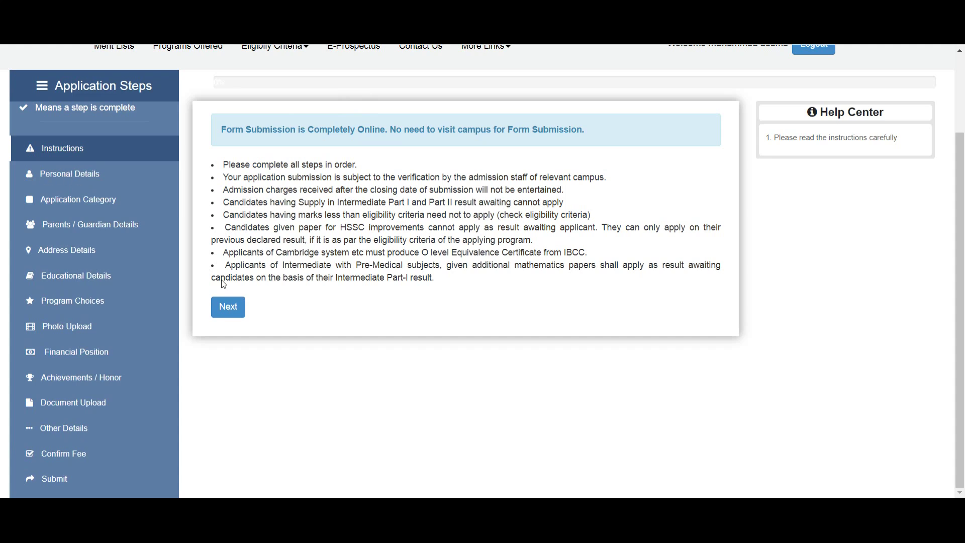
Proceed past the instructions, go over the gender, blood group, religion and mobile fields, and submit the personal details page.
click(232, 312)
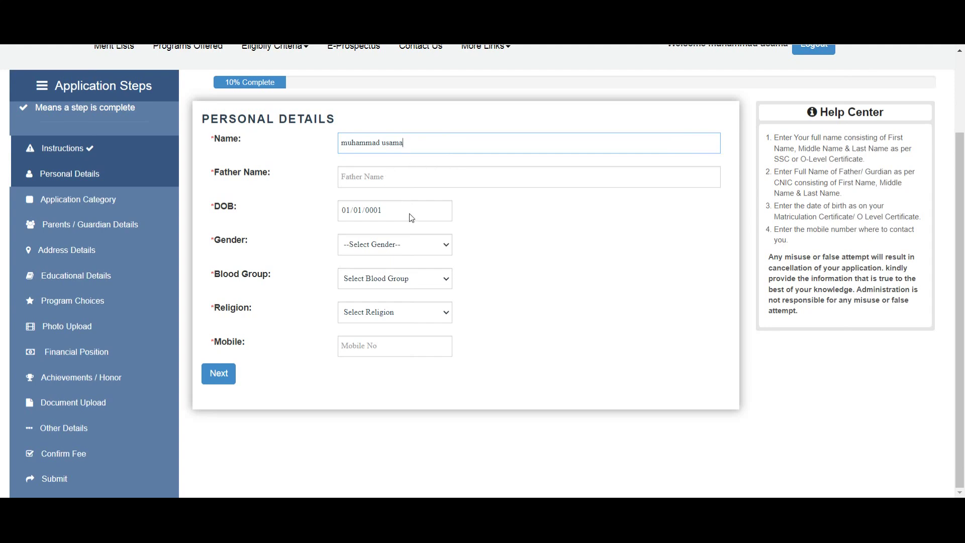
click(415, 250)
click(529, 260)
click(380, 279)
click(515, 275)
click(403, 312)
click(515, 308)
click(401, 342)
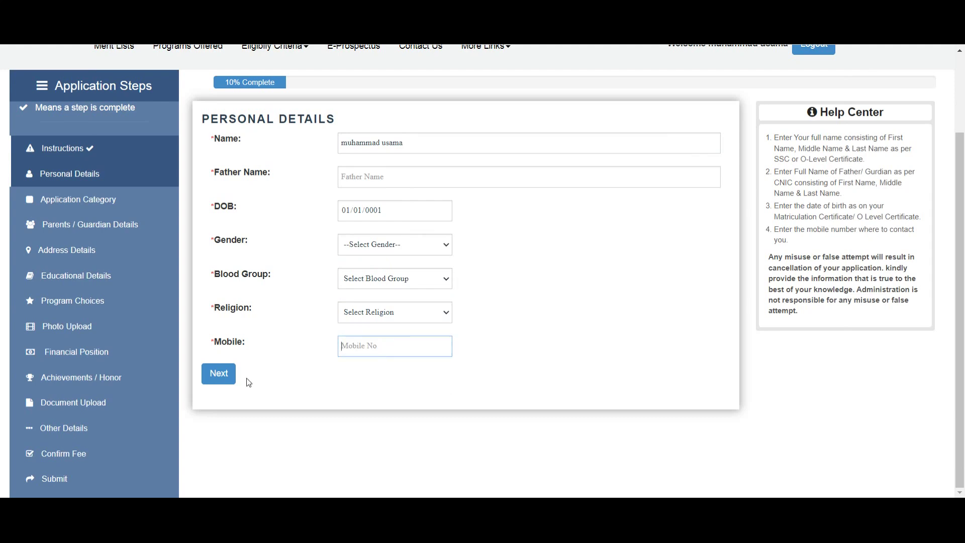
click(220, 374)
Set the nationality to Pakistani and look through the domicile options without choosing one.
click(373, 130)
click(355, 150)
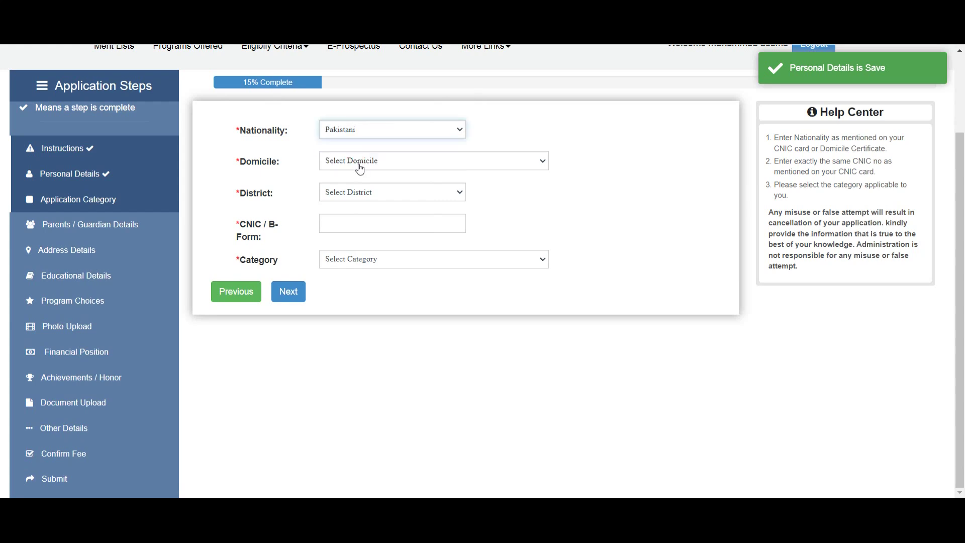
click(360, 169)
key(p)
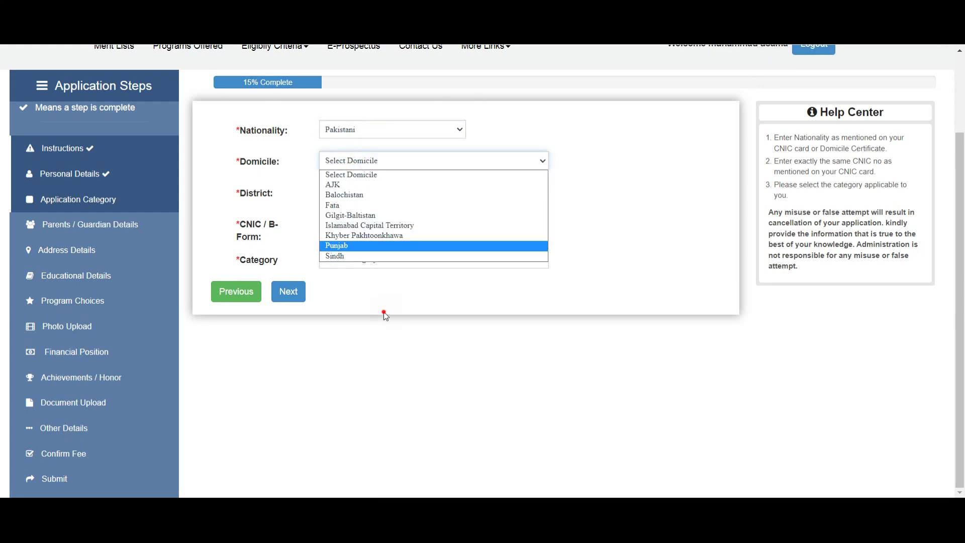
click(386, 314)
Check the CNIC / B-Form field and the category options, and continue to the parents / guardian details.
click(350, 225)
click(606, 236)
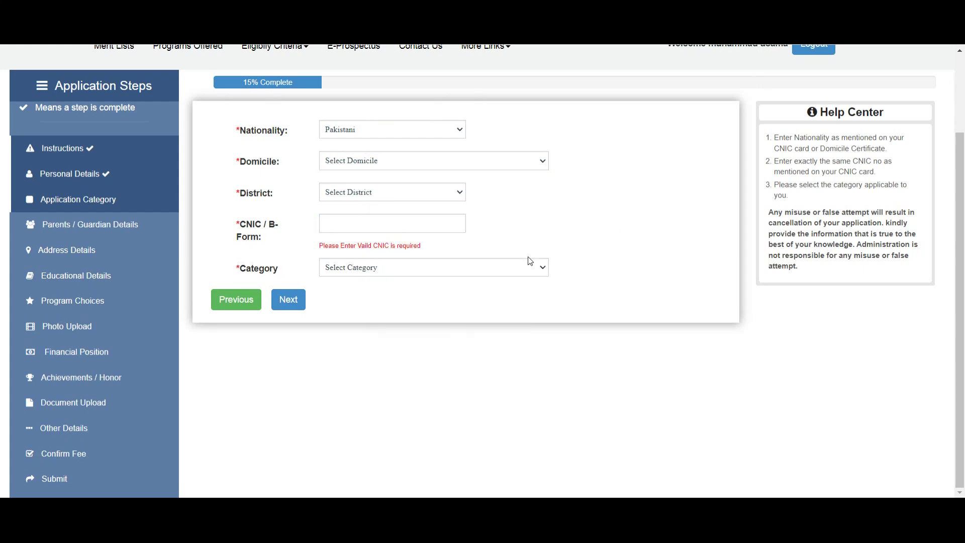
click(452, 272)
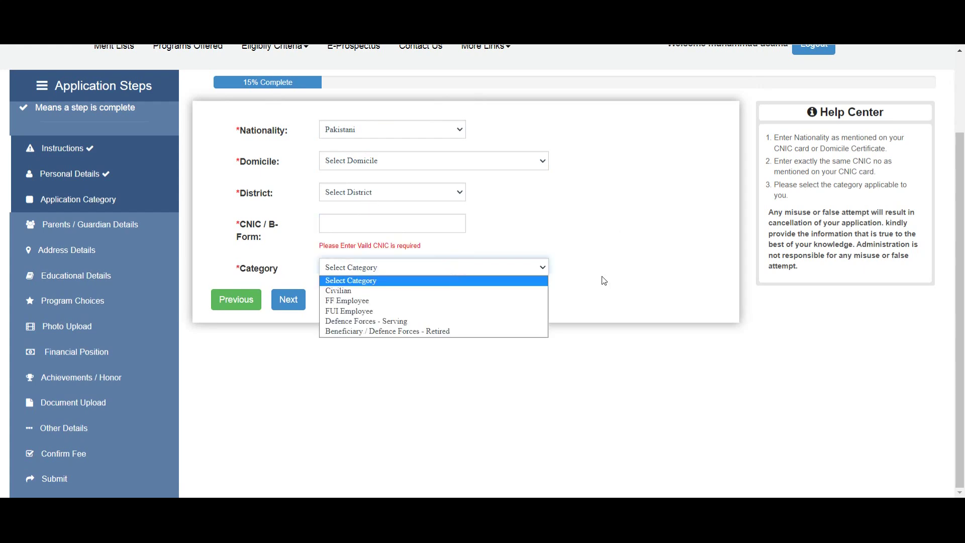
click(683, 293)
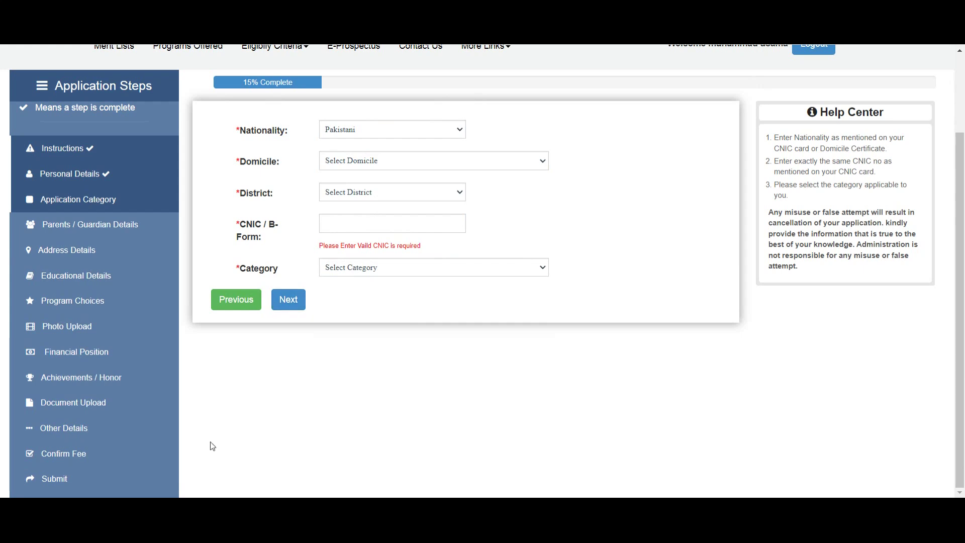
click(289, 300)
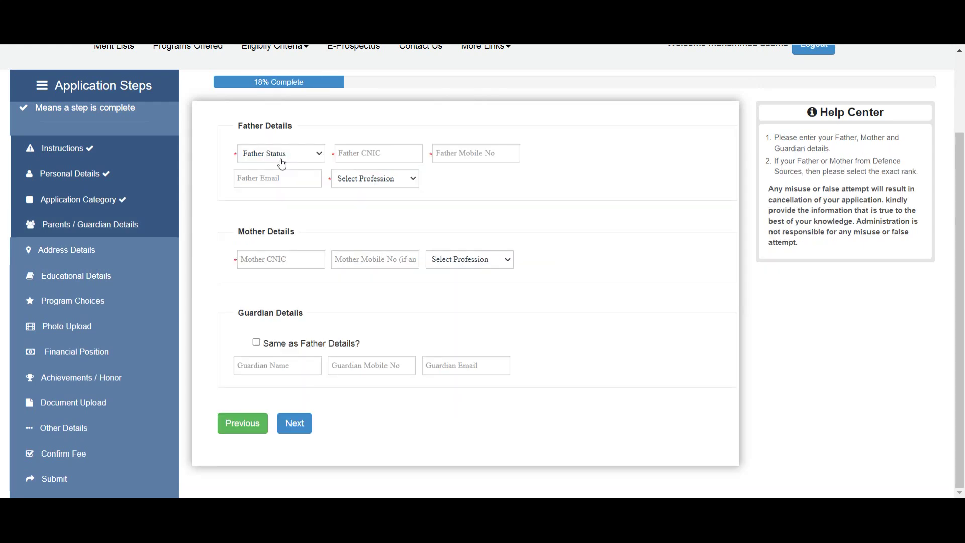
Set the father's status to Alive and view the available professions for the father.
click(286, 164)
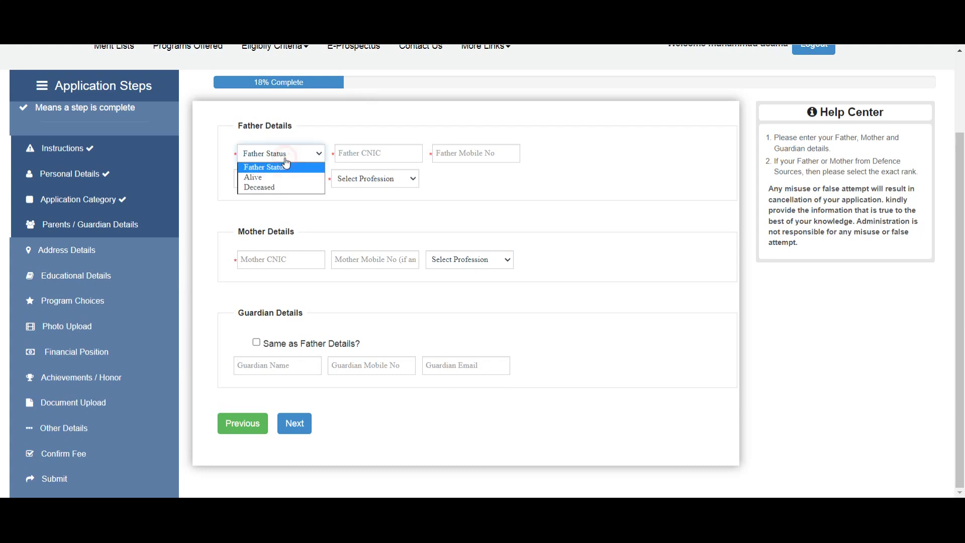
click(272, 177)
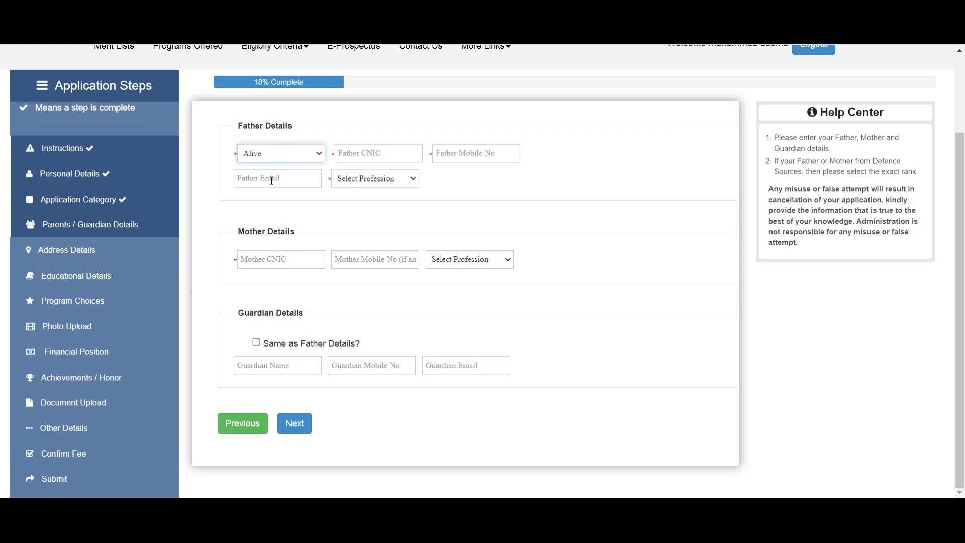
click(375, 182)
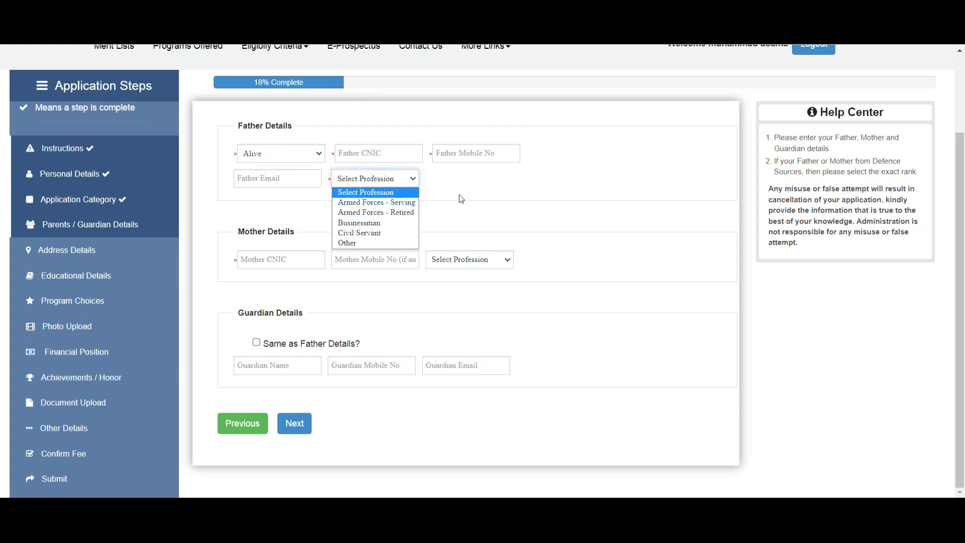
click(480, 193)
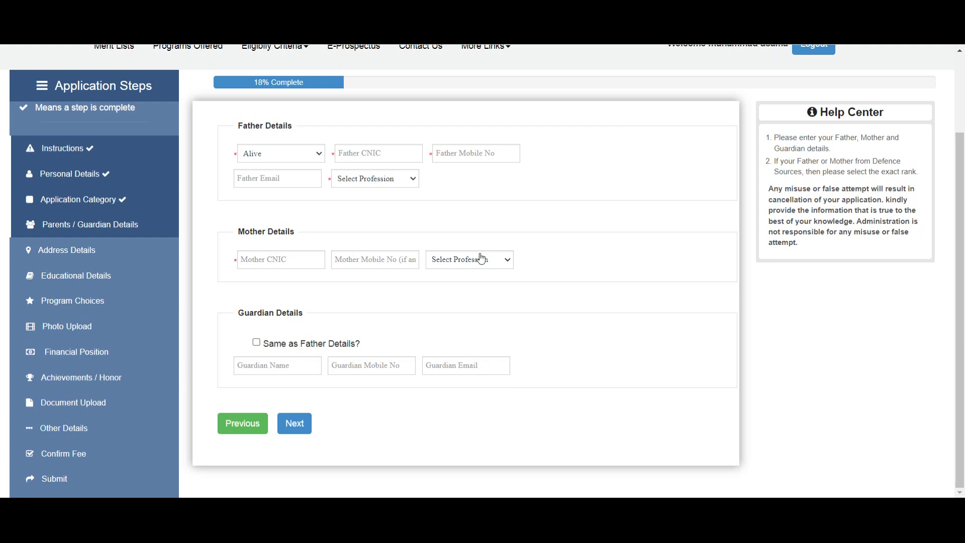
View the mother's profession options and continue to the address details page.
click(504, 260)
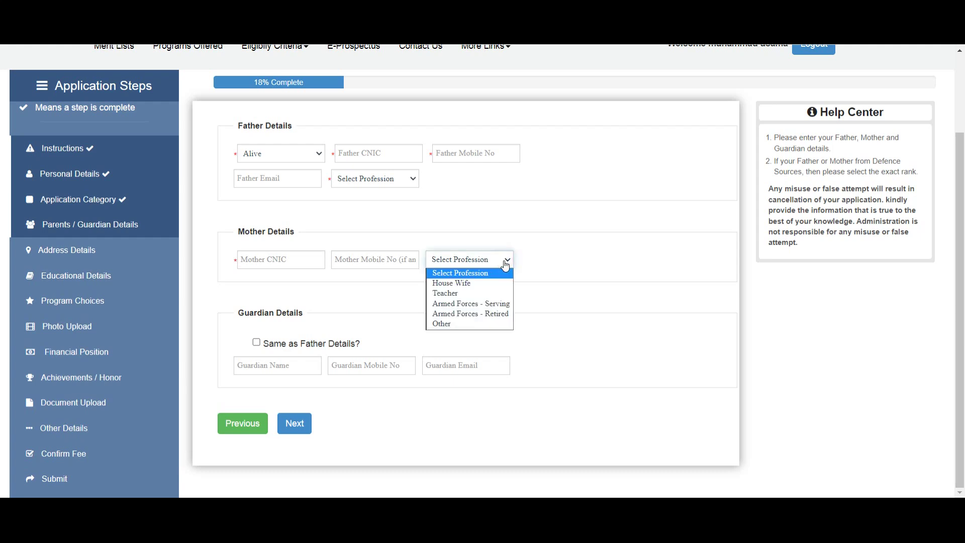
click(602, 282)
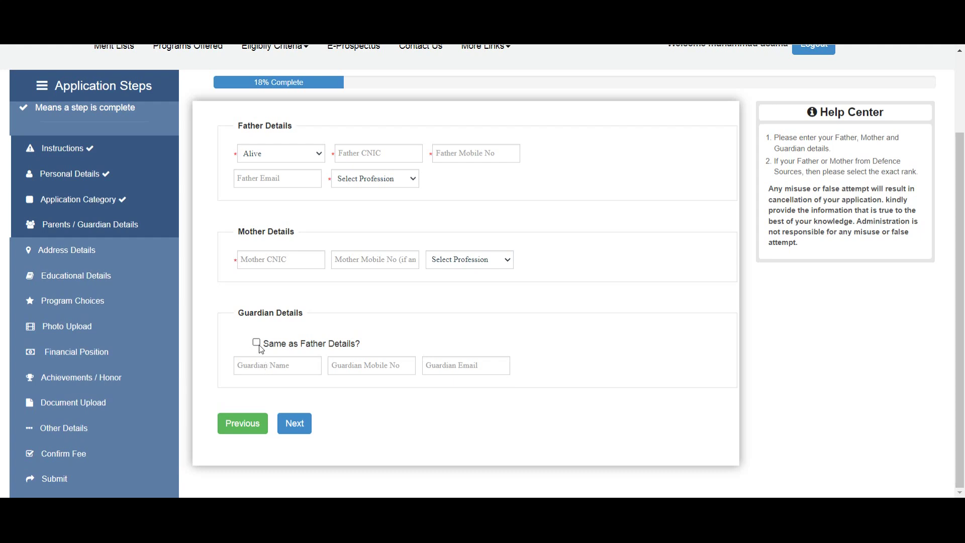
click(301, 430)
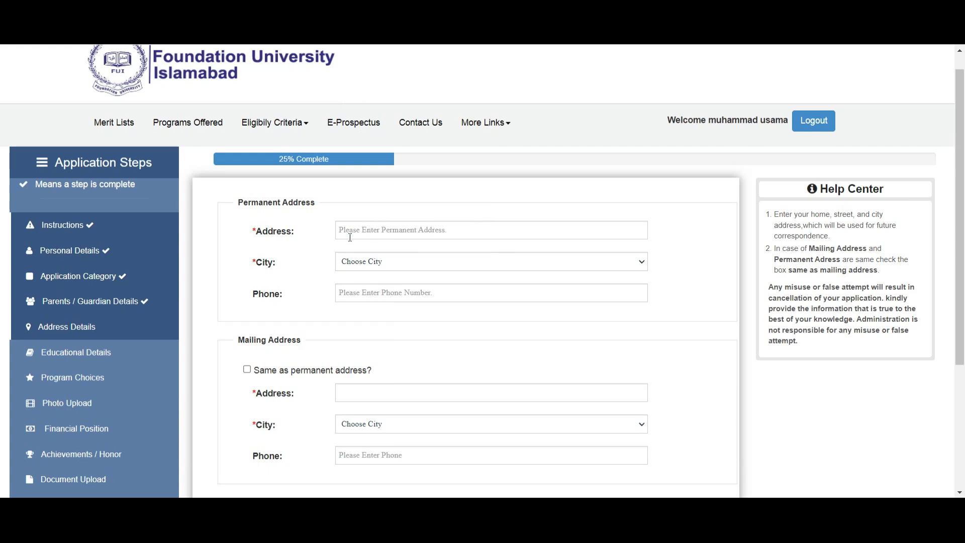
Review the permanent, mailing and father / guardian address sections and continue to the educational details.
scroll(330, 247, down, 1)
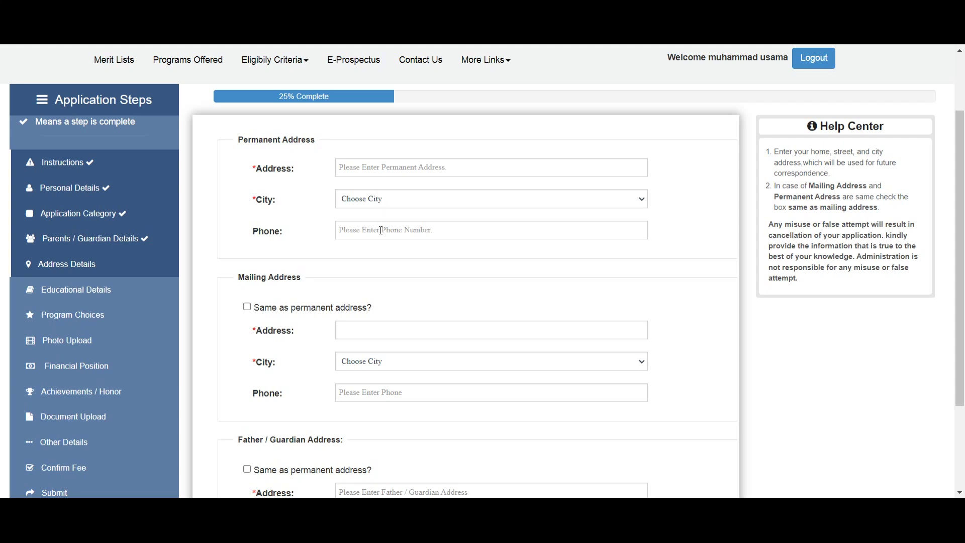
scroll(380, 230, down, 2)
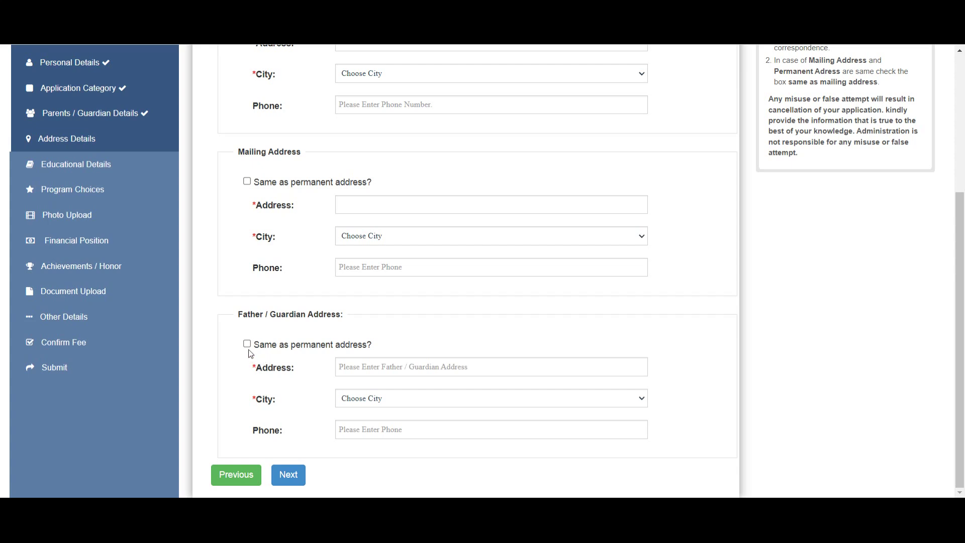
click(295, 478)
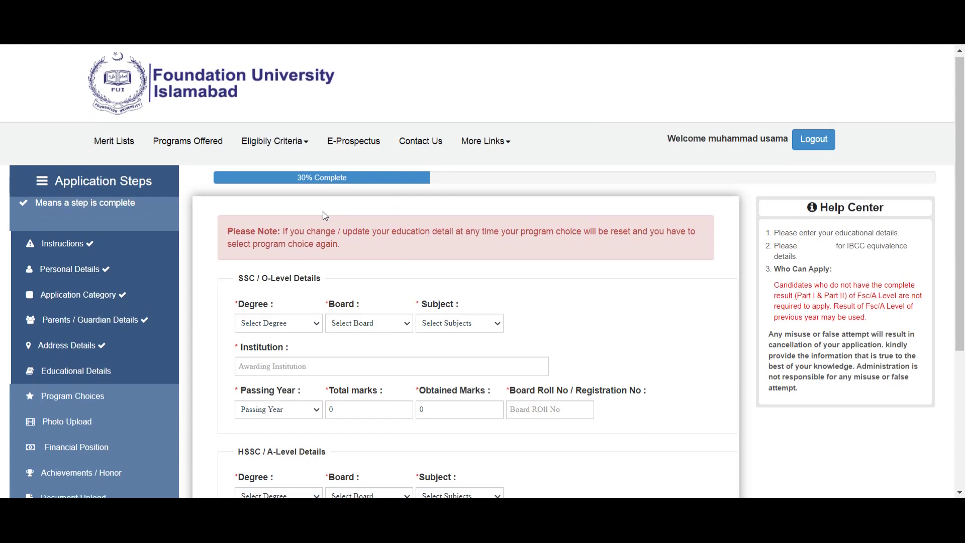
Examine the SSC / O-Level degree, board, subject, institution, passing year, marks and roll number fields.
scroll(312, 211, down, 3)
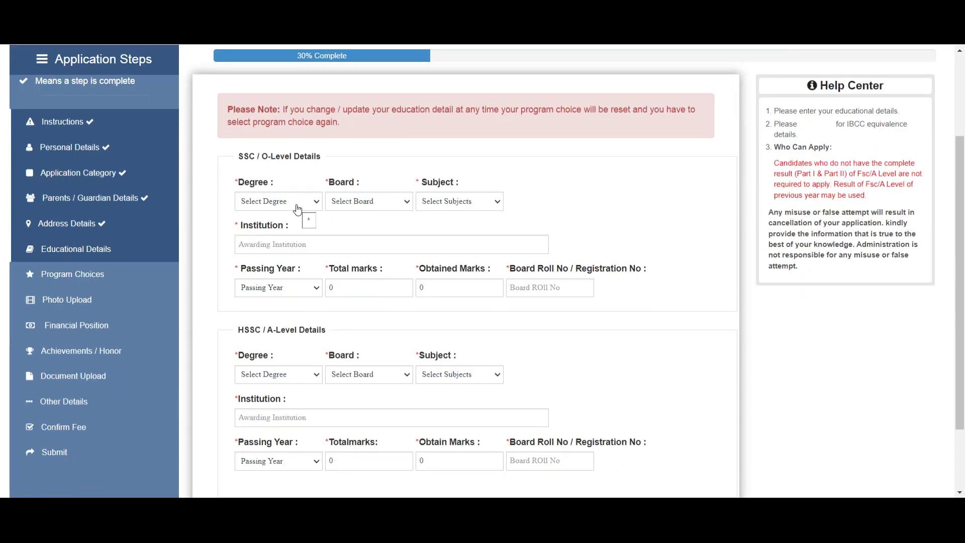
click(297, 209)
click(367, 202)
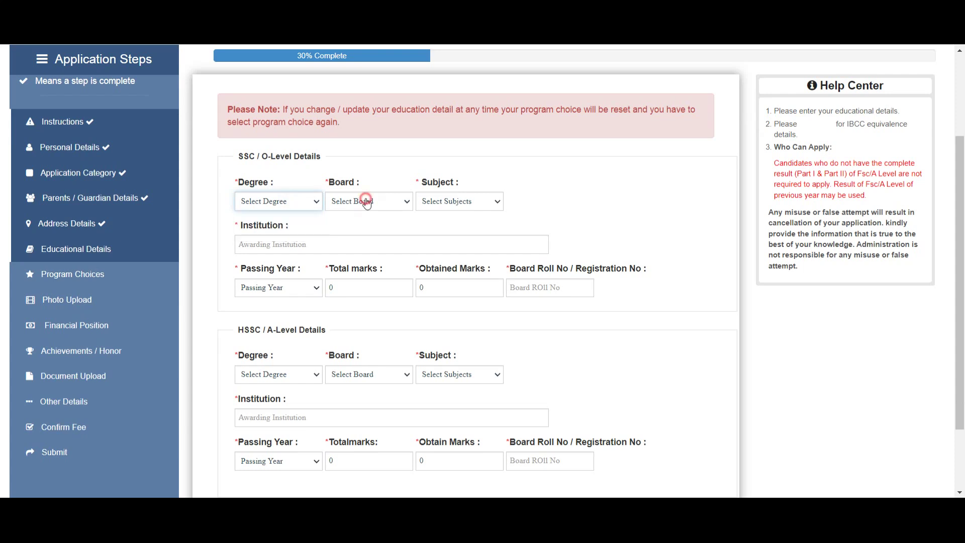
click(500, 202)
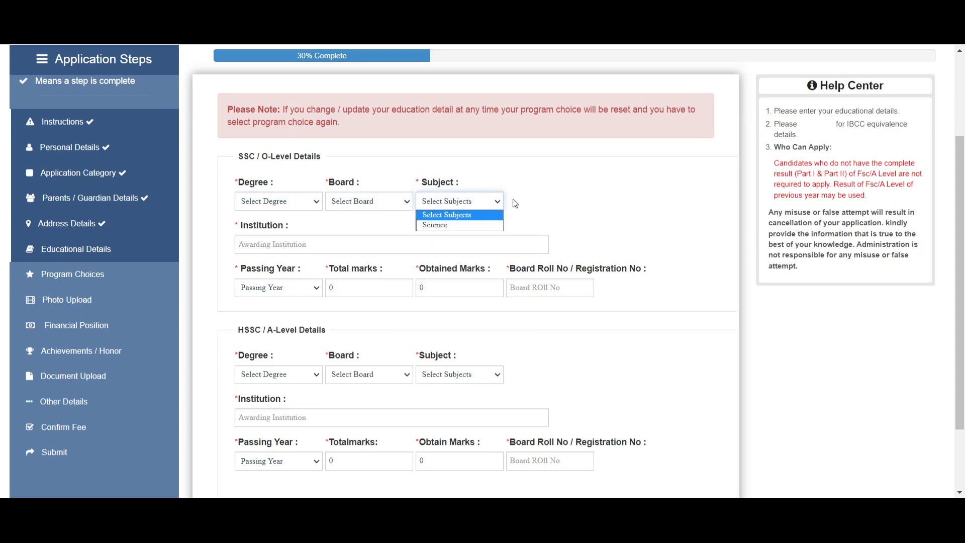
click(563, 207)
click(335, 247)
scroll(335, 246, down, 1)
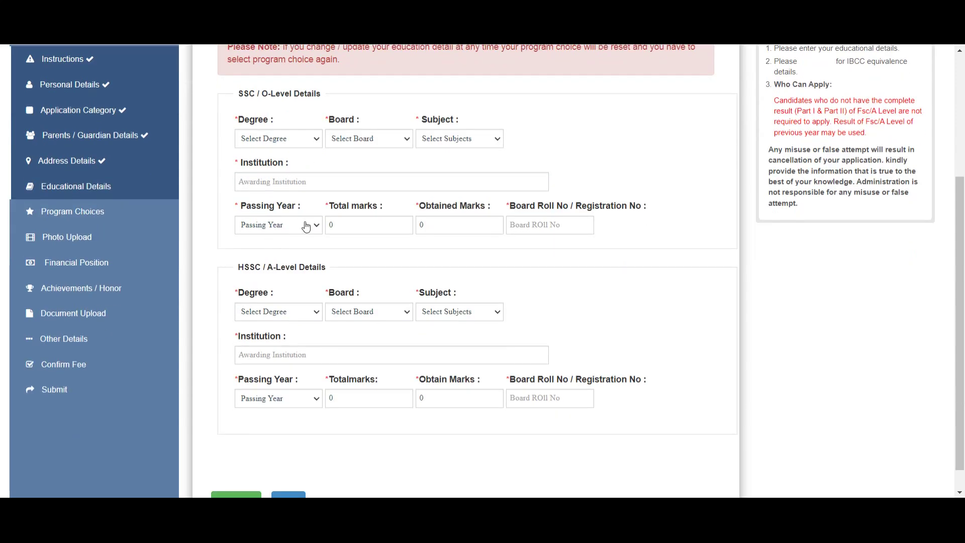
click(298, 230)
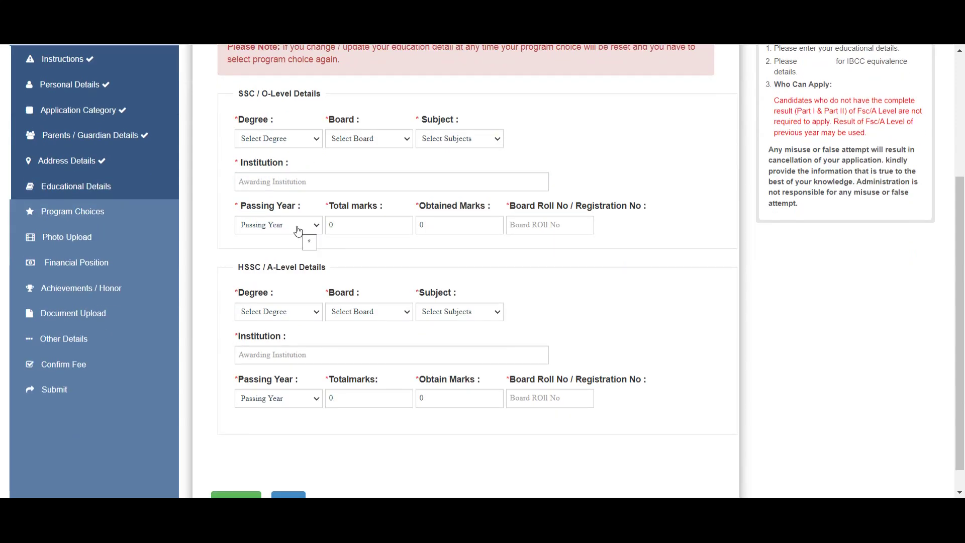
click(367, 226)
click(459, 233)
click(546, 233)
Set the HSSC / A-Level degree to FSc and the subject to Pre-Medical, viewing the board options as well.
scroll(546, 235, down, 1)
click(262, 289)
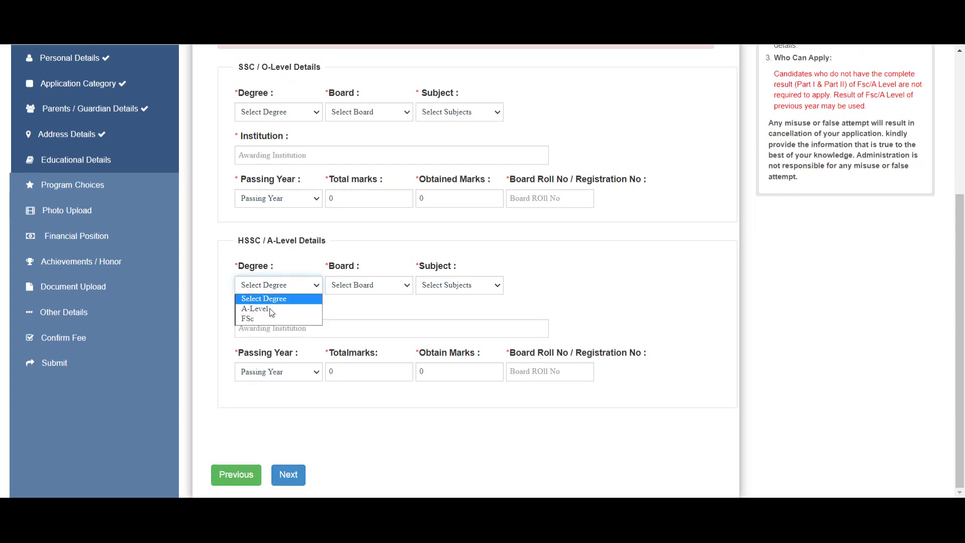
click(264, 318)
click(356, 286)
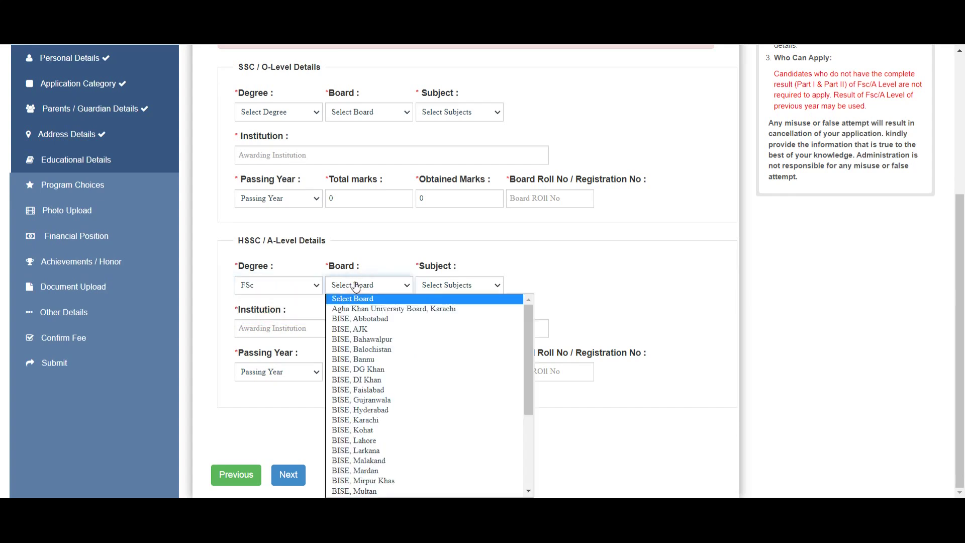
click(463, 285)
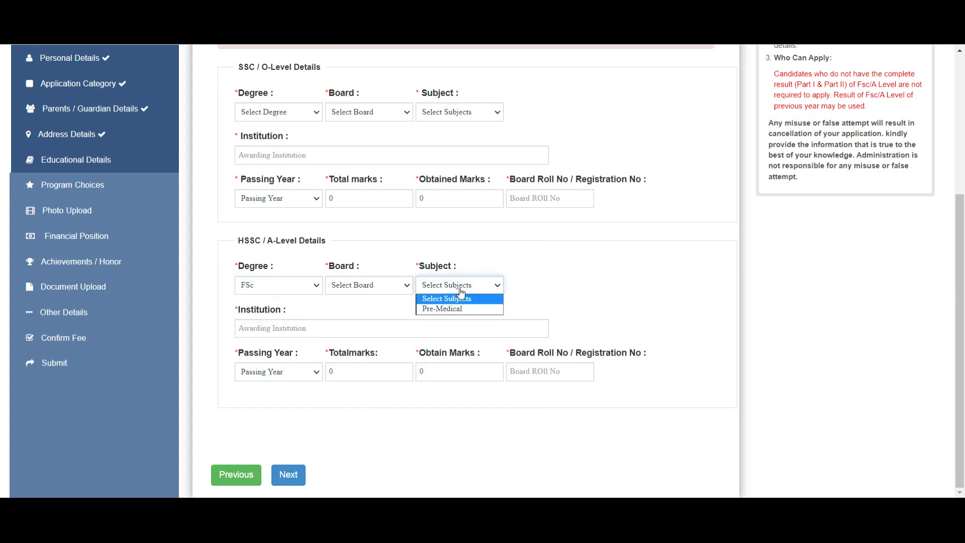
click(453, 309)
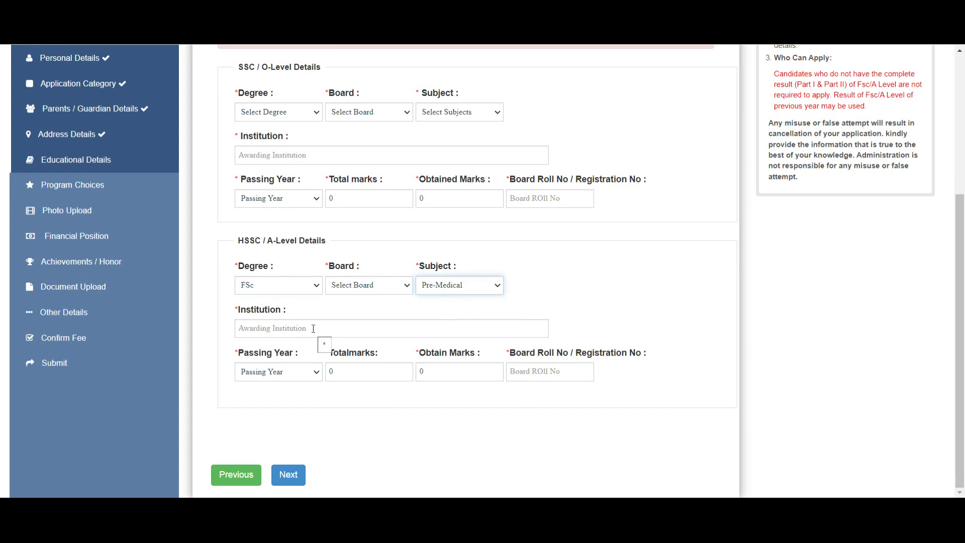
Check the HSSC passing year, total marks and obtained marks fields, and continue to the program choices.
click(280, 373)
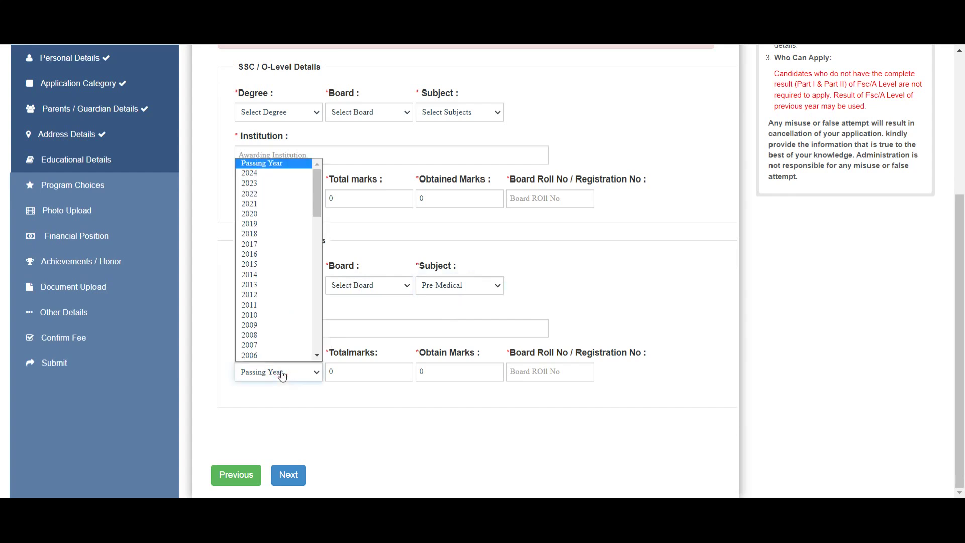
click(367, 371)
click(447, 371)
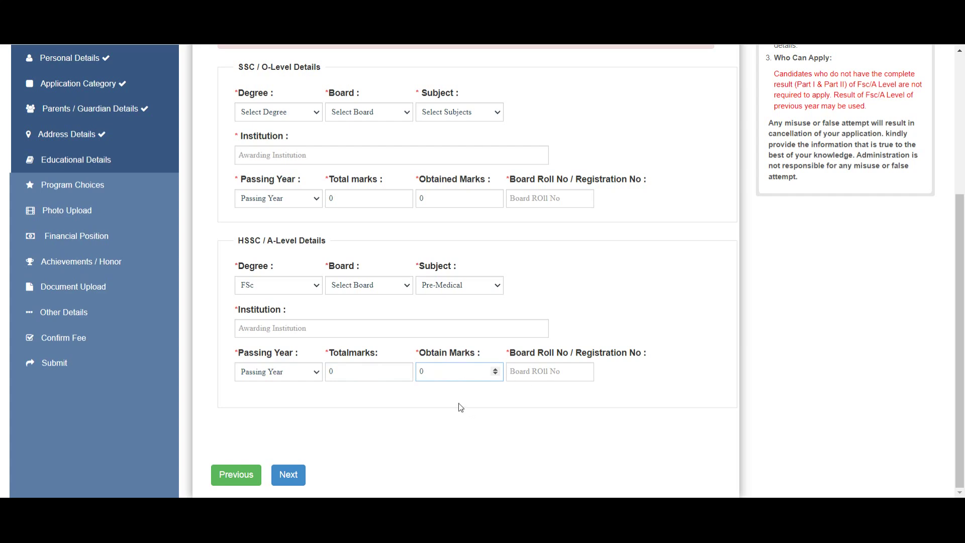
click(293, 482)
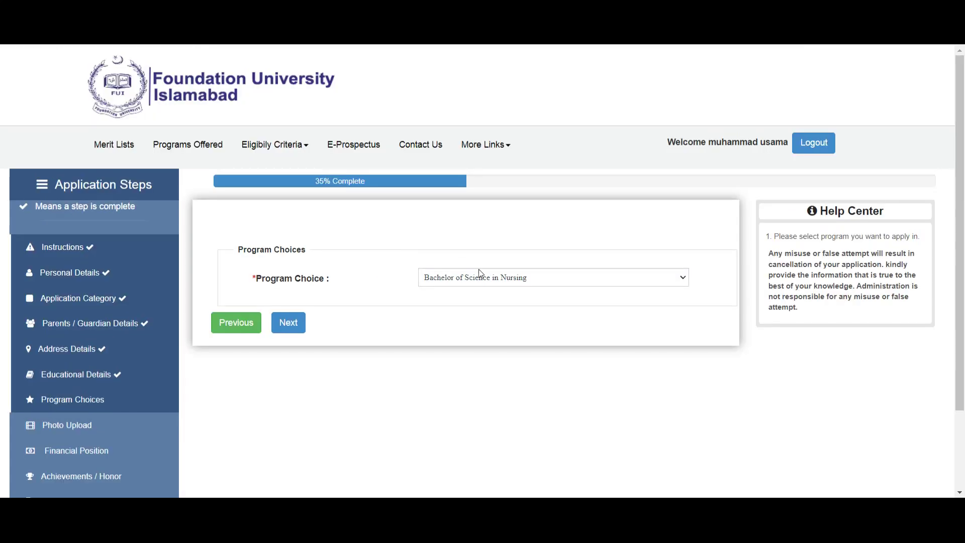
Proceed with Bachelor of Science in Nursing, review the photo upload requirements, and move on to the financial position page.
click(288, 323)
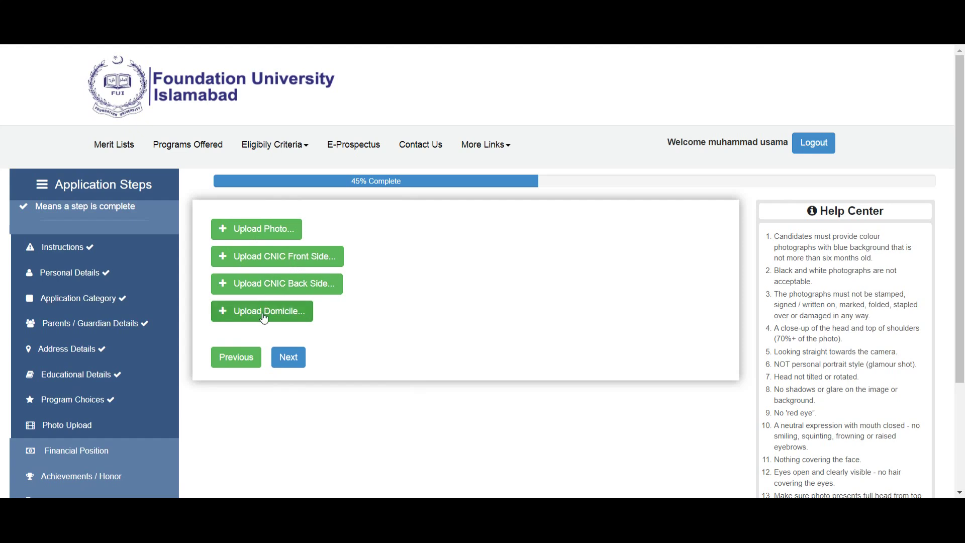
scroll(274, 306, down, 3)
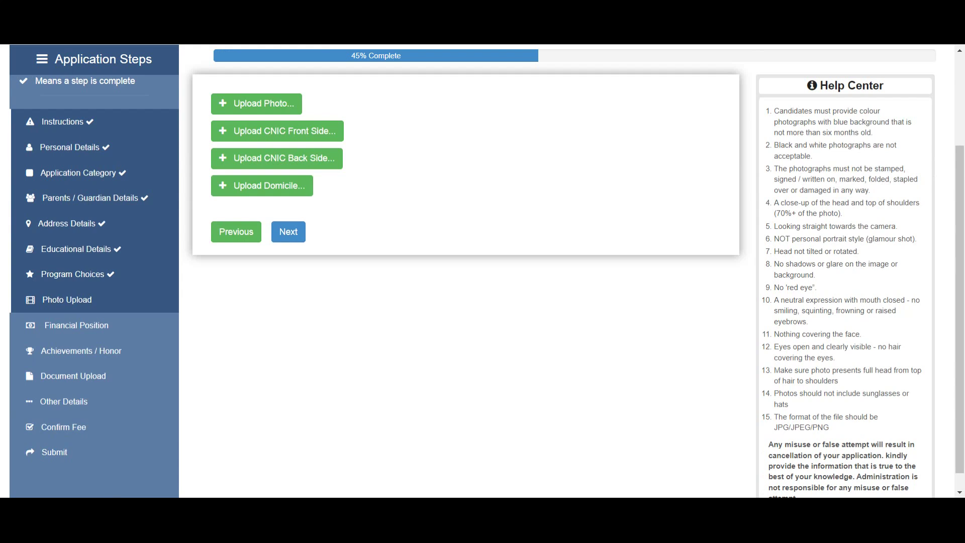
click(158, 393)
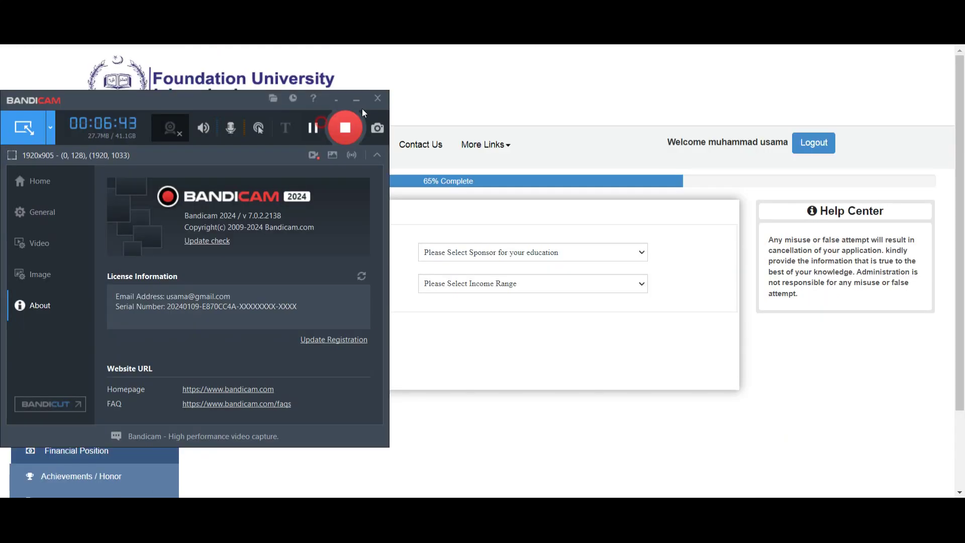
Set the sponsor type to Parents and the sponsor's monthly income to Above 50,000, and save the financial position.
click(356, 99)
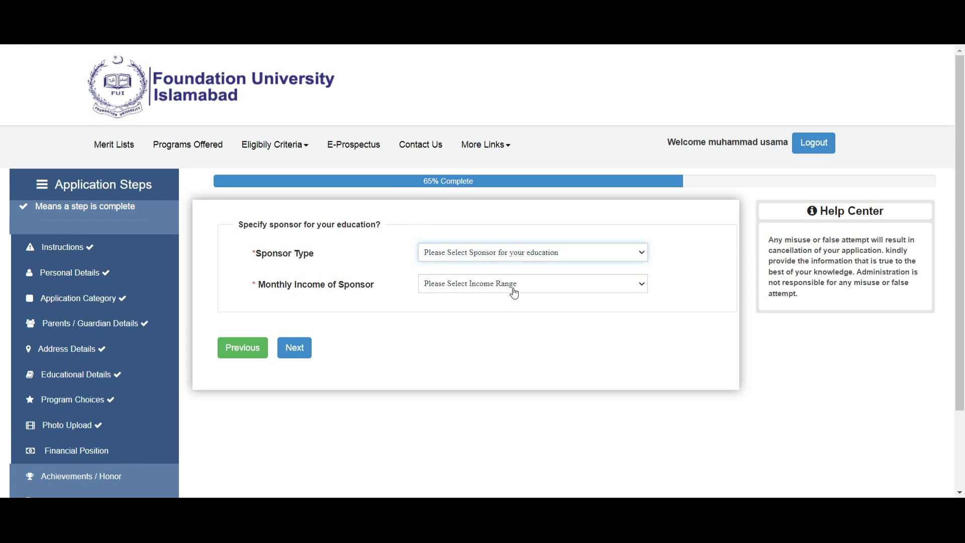
click(513, 260)
click(474, 379)
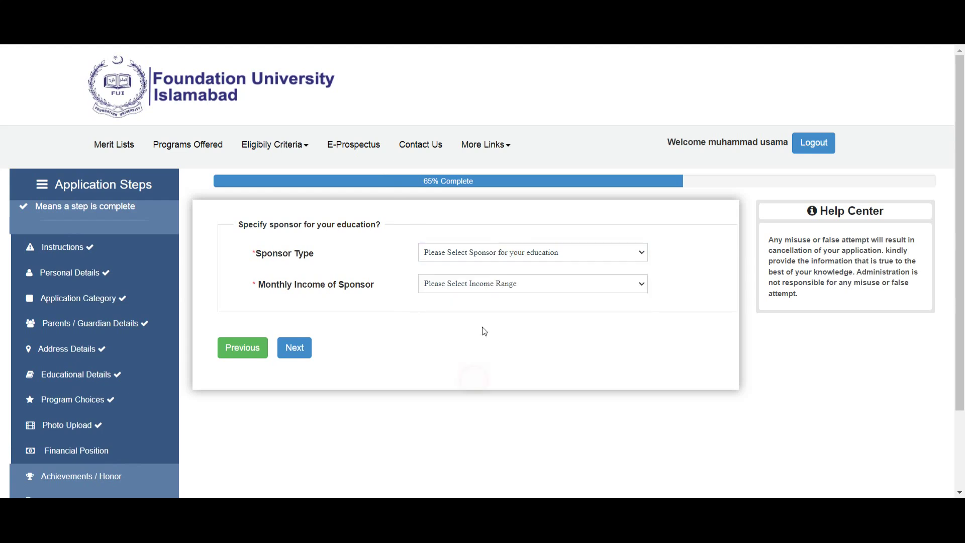
click(499, 260)
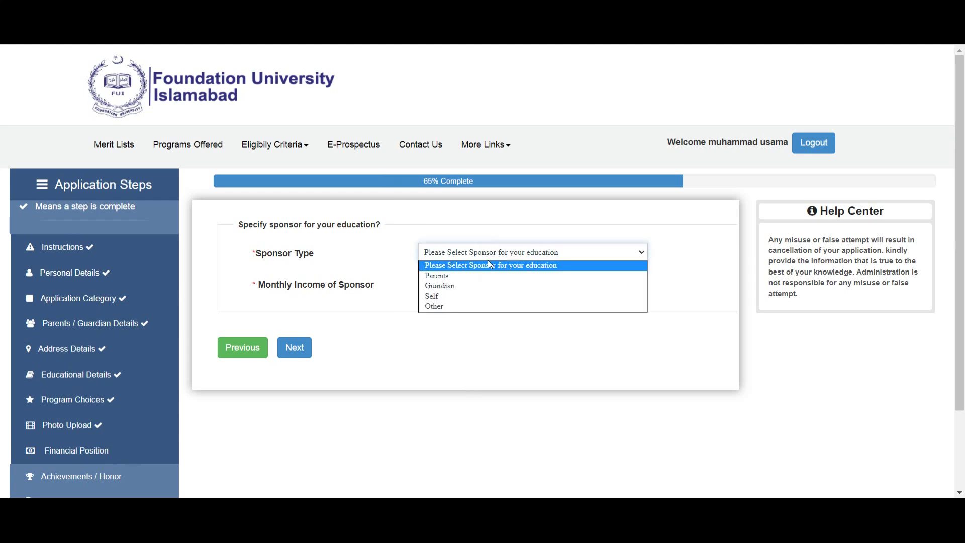
click(447, 276)
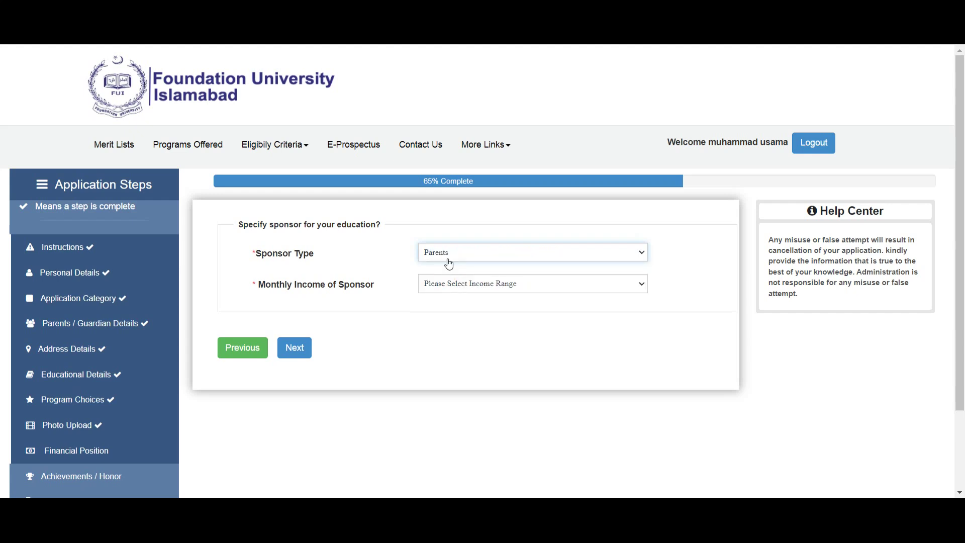
click(451, 283)
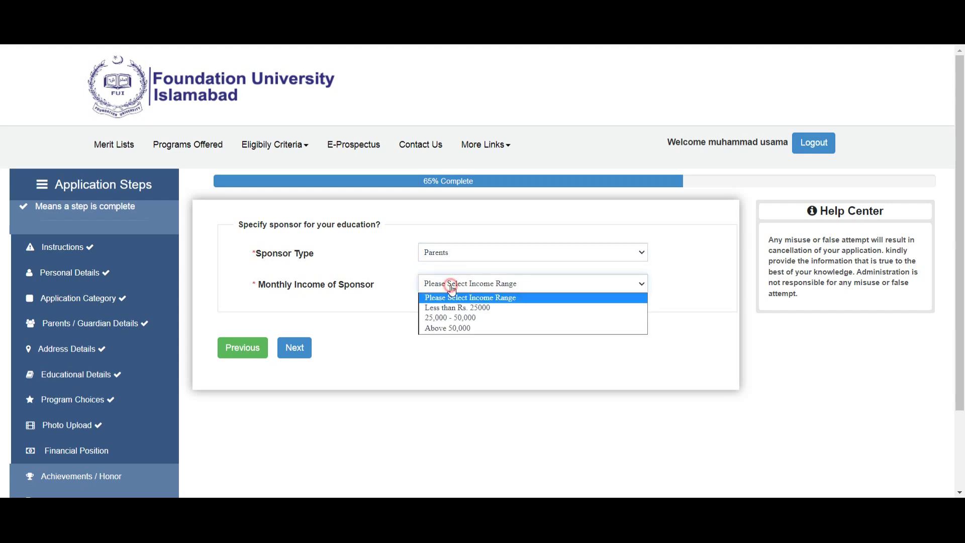
click(440, 328)
click(301, 355)
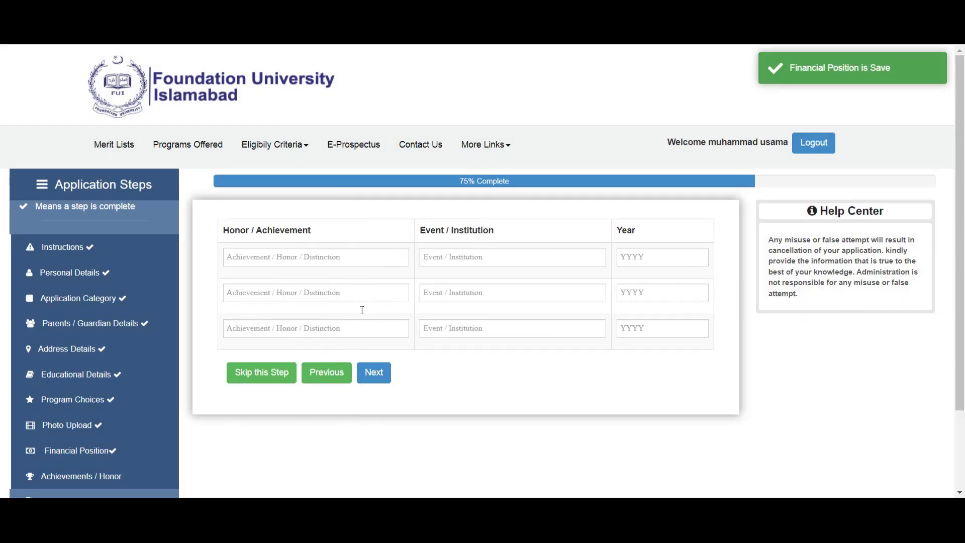
Leave the achievements table blank, review the SSC and HSSC document upload requirements, and continue to the other details page.
scroll(367, 304, down, 2)
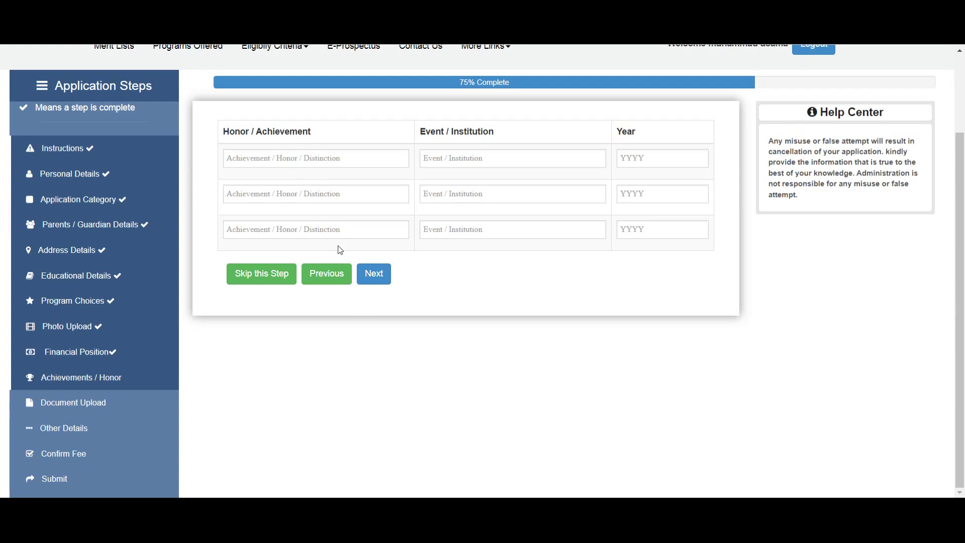
click(373, 277)
scroll(374, 279, down, 2)
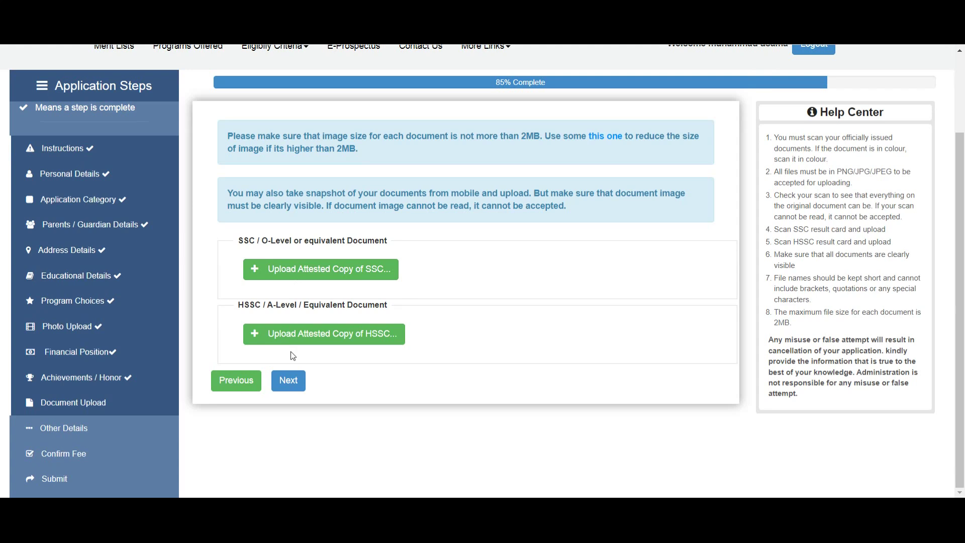
click(291, 392)
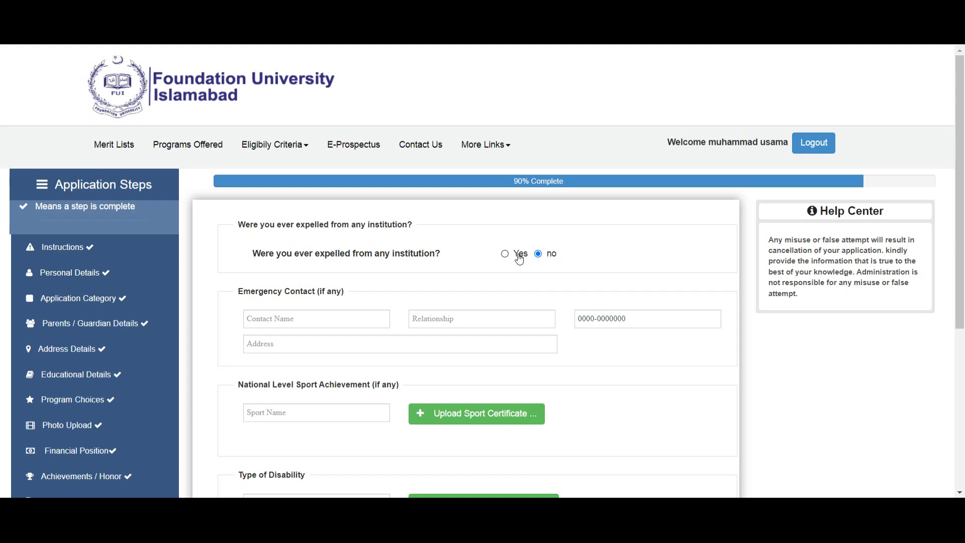
Review the optional other details, set how the applicant learned about the university to Web/Social Media, and save the page.
scroll(296, 310, down, 1)
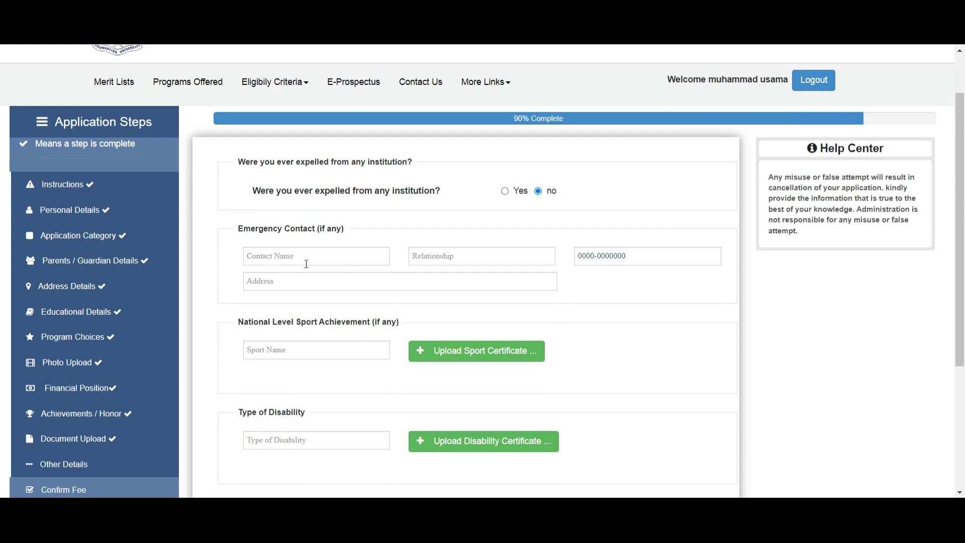
click(460, 257)
scroll(382, 281, down, 3)
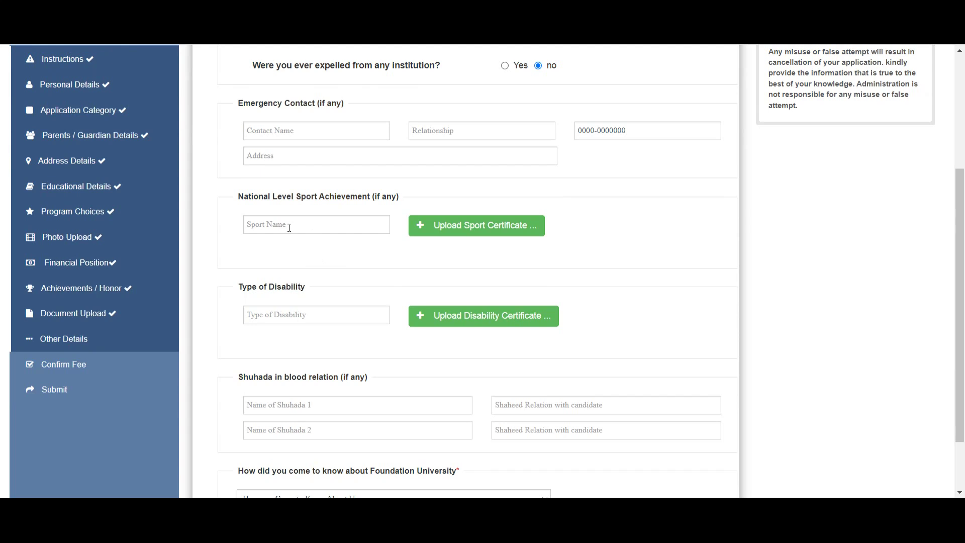
scroll(275, 294, down, 2)
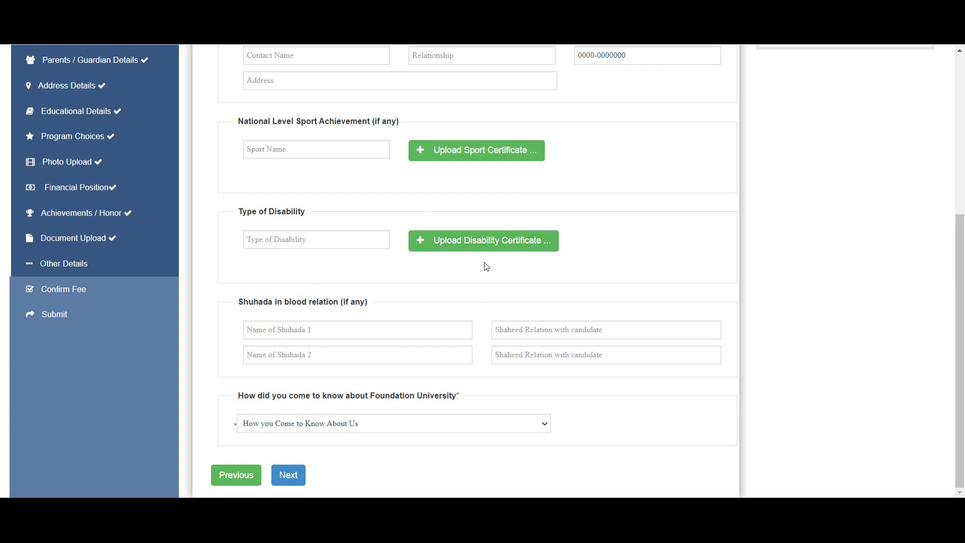
click(387, 424)
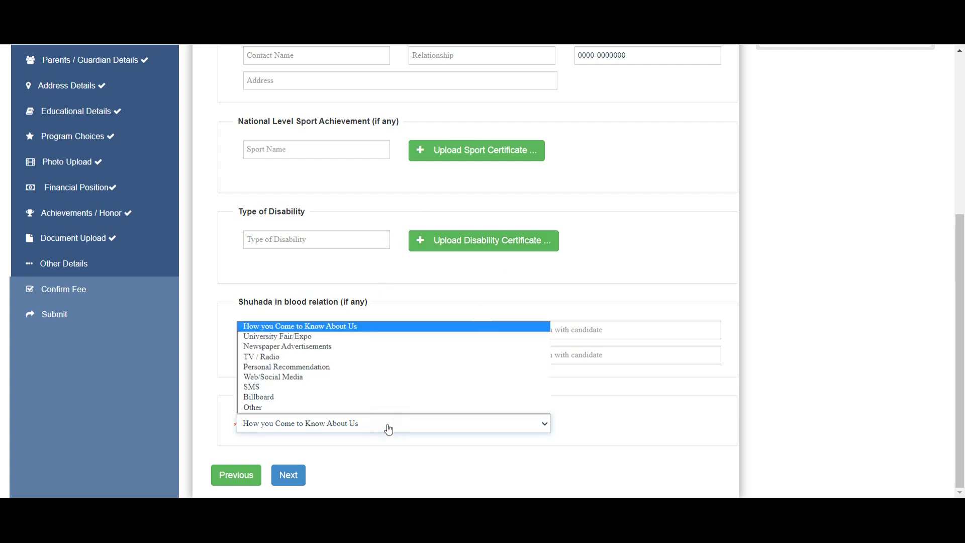
click(285, 380)
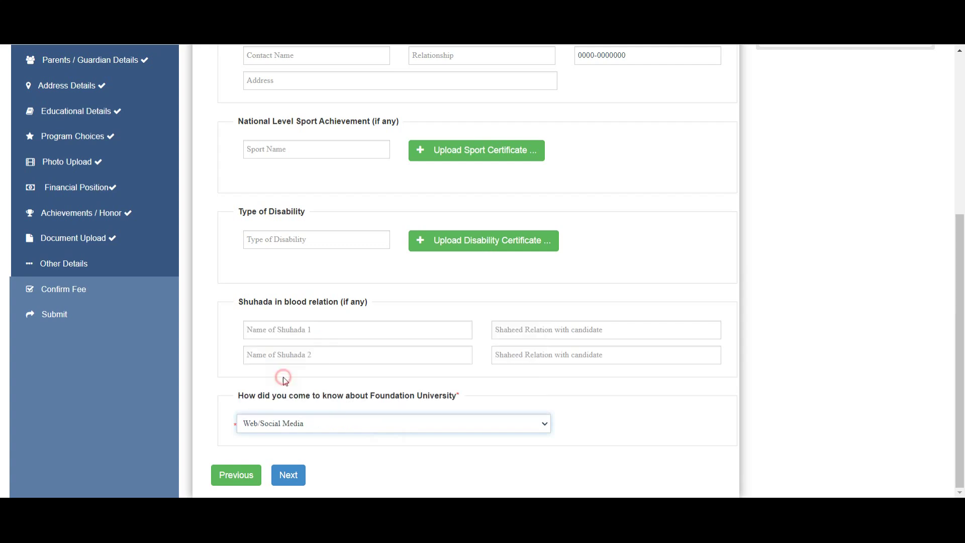
click(289, 476)
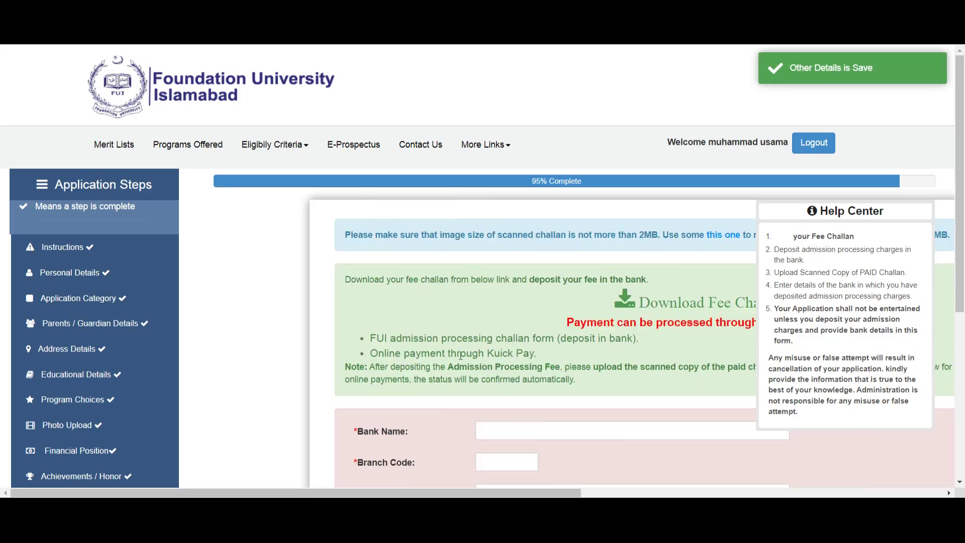
Download the fee challan, view and close its PDF, and check the bank deposit fields and paid-challan upload section.
scroll(460, 261, down, 1)
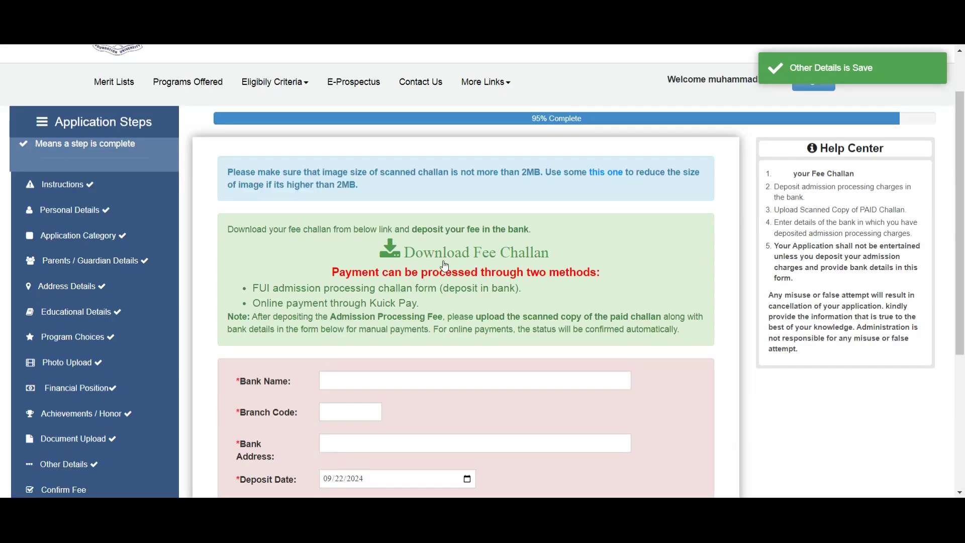
click(480, 255)
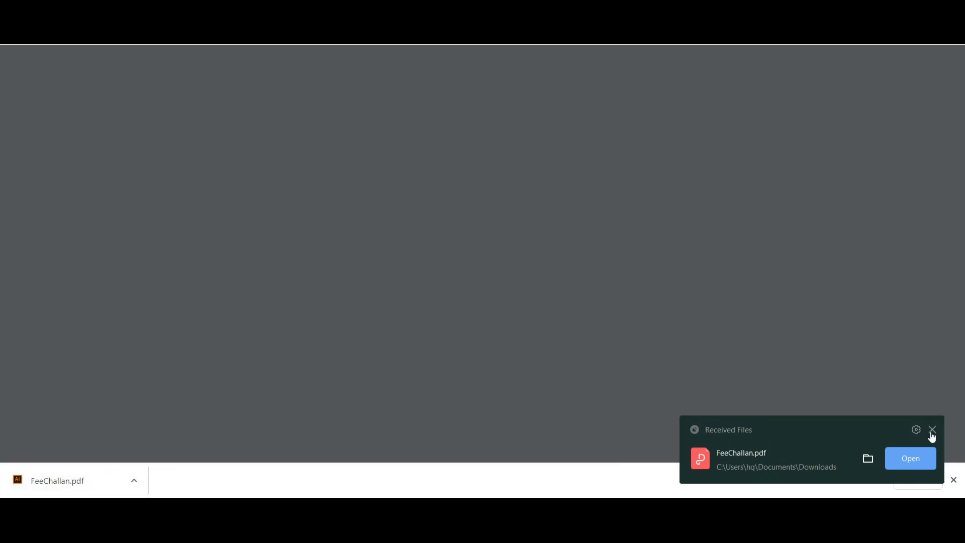
click(933, 431)
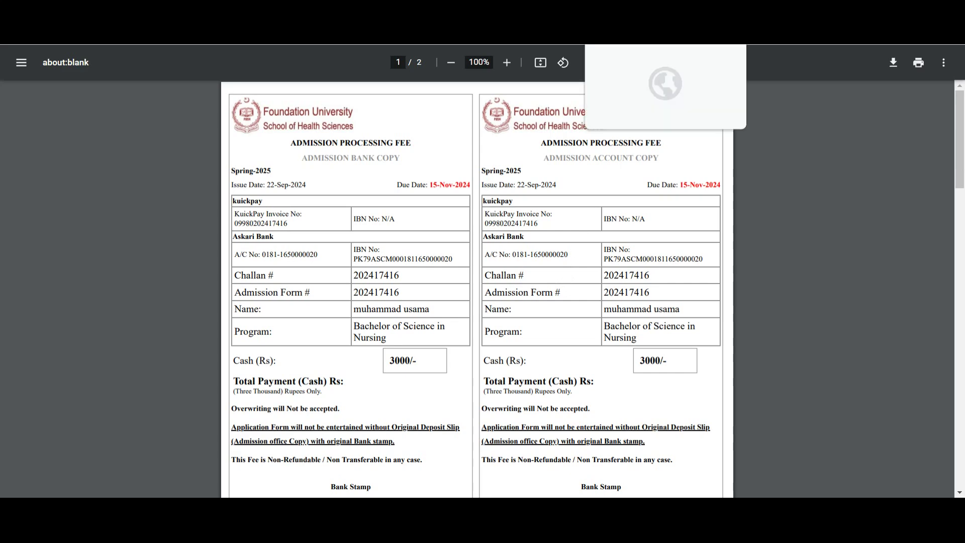
key(ctrl+w)
scroll(403, 274, down, 4)
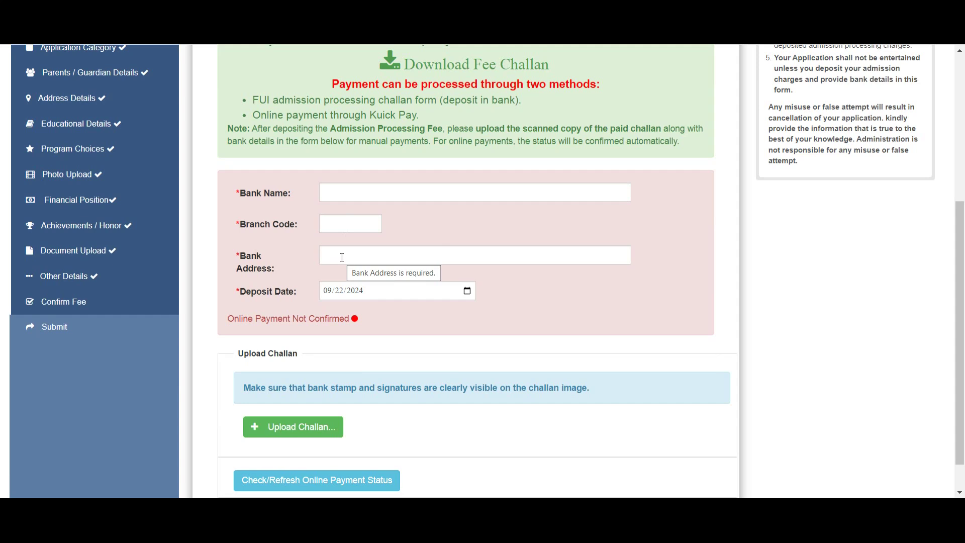
scroll(303, 394, down, 1)
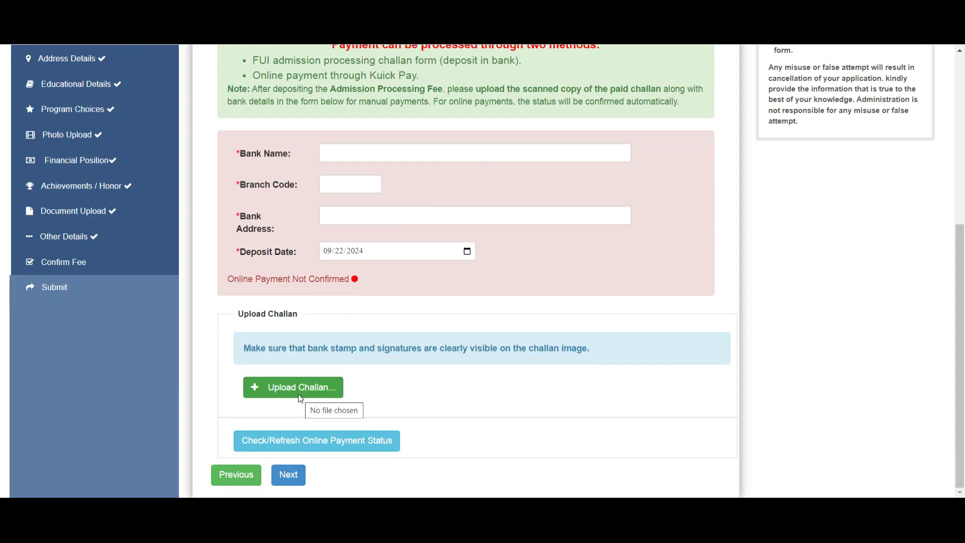